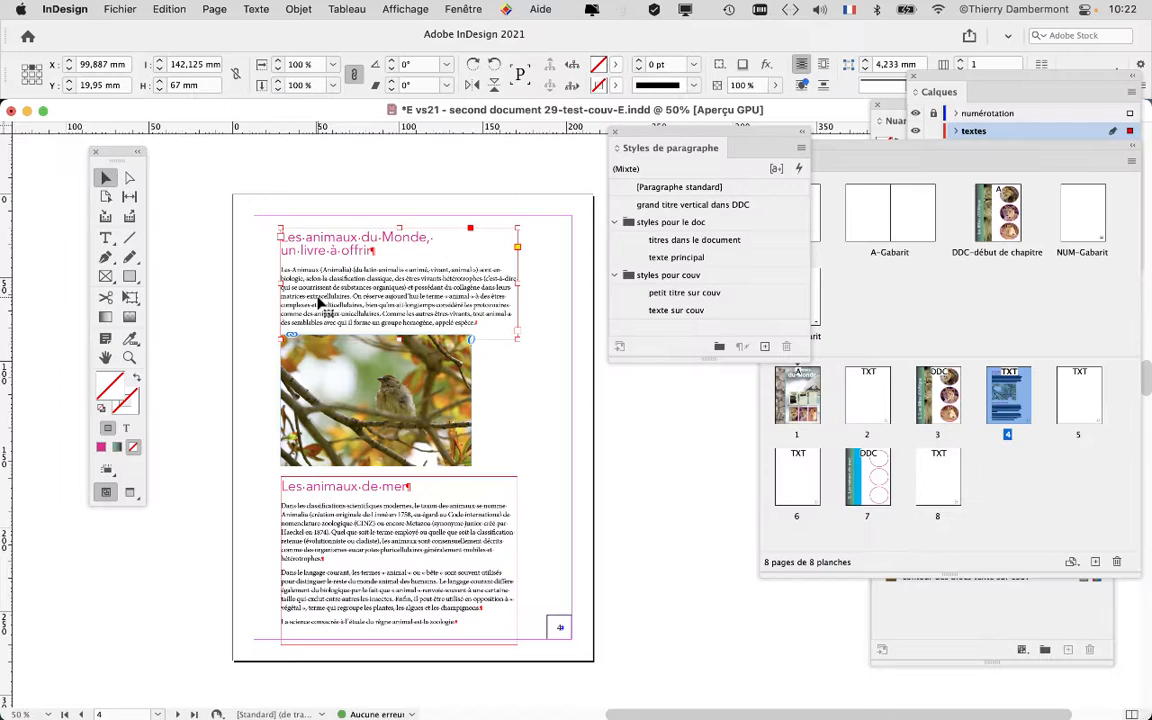
Set the selected upper text frame to 2 columns in its text frame options, with the preview turned on
{"action": "left_click", "coordinate": [305, 9]}
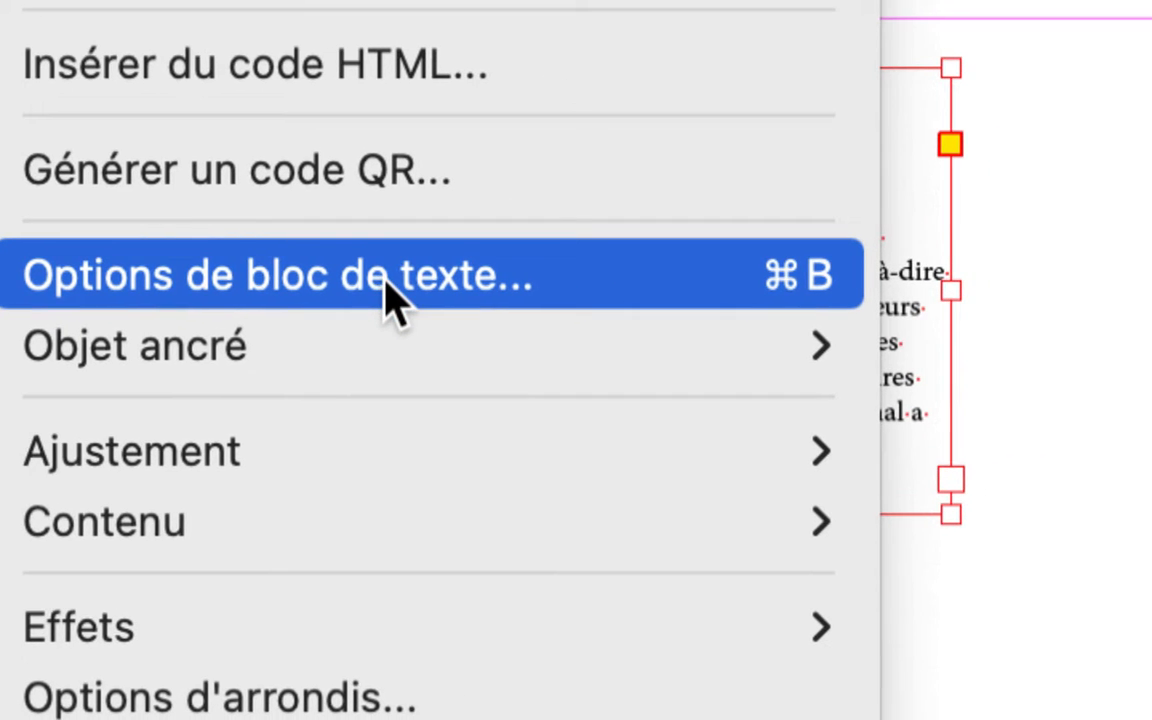
{"action": "left_click", "coordinate": [386, 283]}
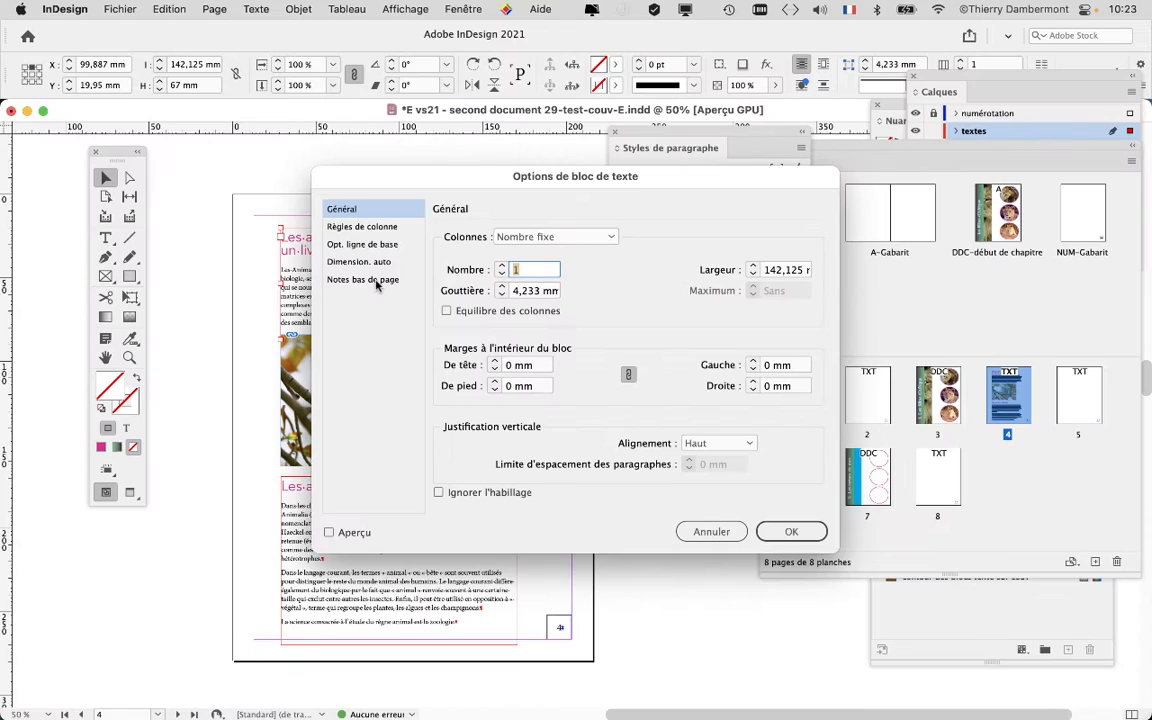
{"action": "left_click_drag", "start_coordinate": [460, 176], "coordinate": [698, 112]}
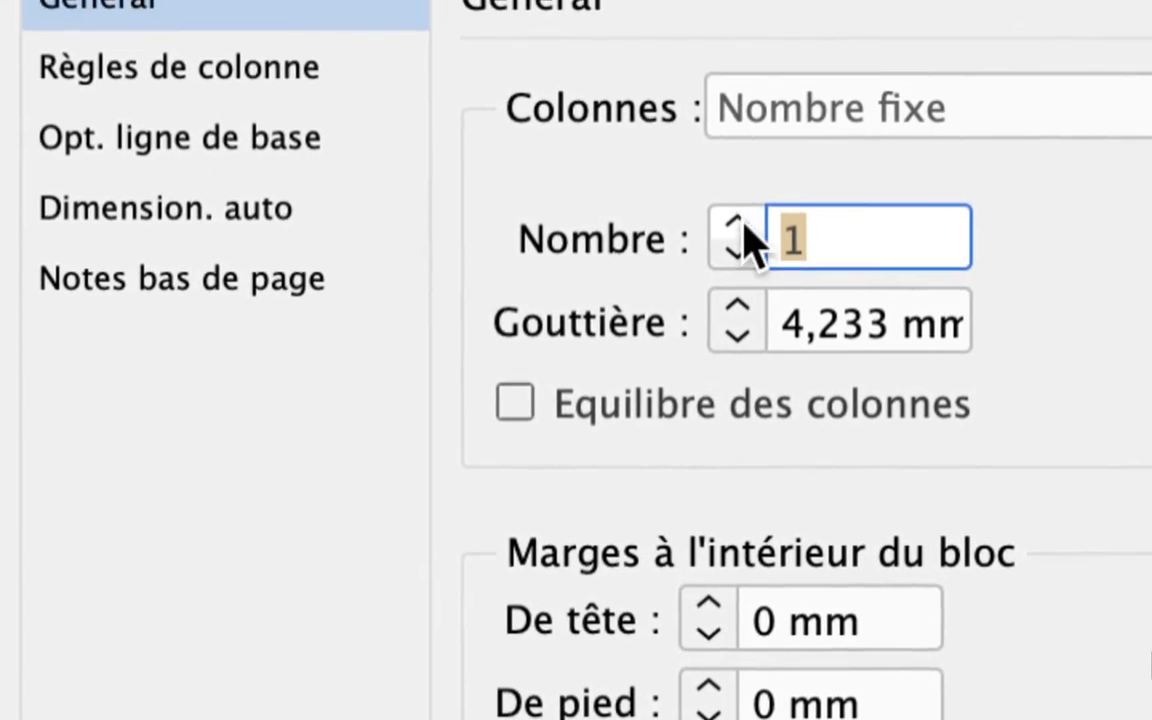
{"action": "left_click", "coordinate": [745, 224]}
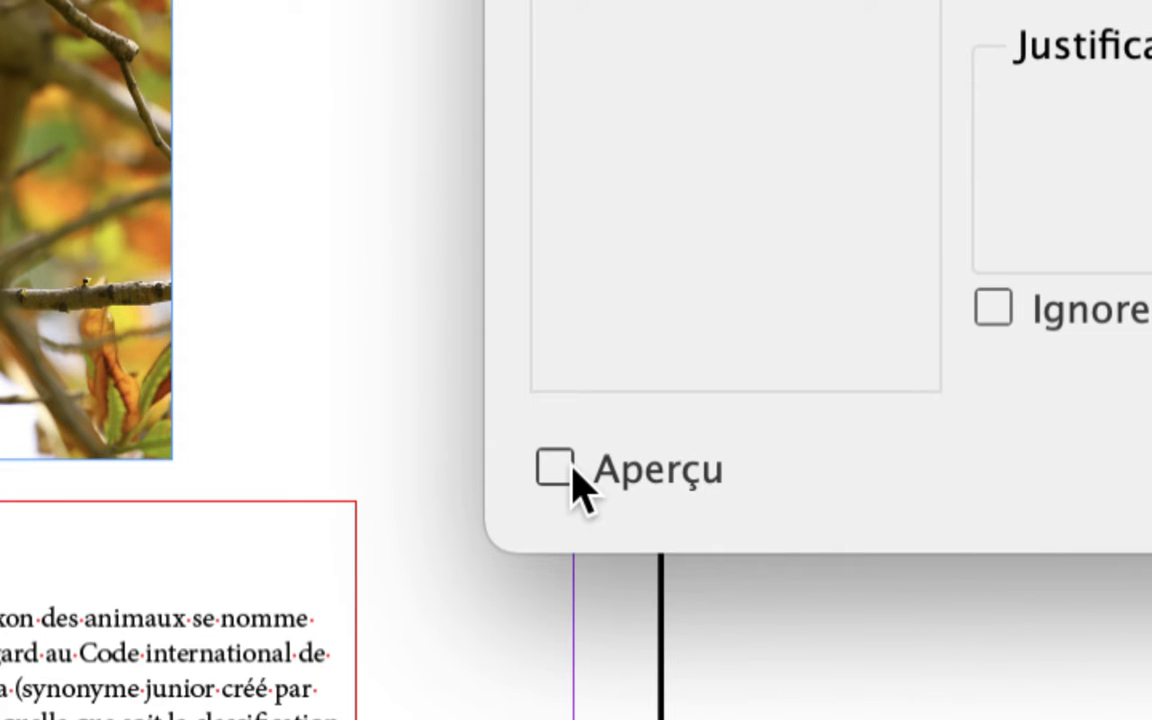
{"action": "left_click", "coordinate": [556, 468]}
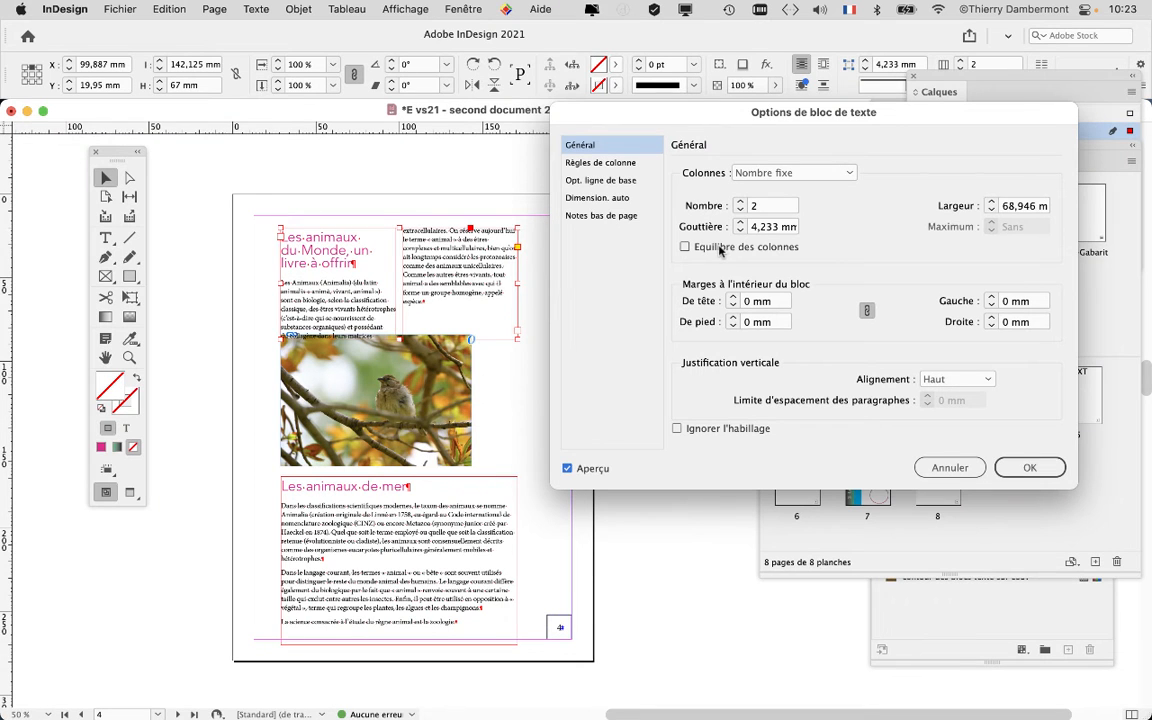
Turn on column balancing for the two-column text frame and apply the frame options
{"action": "left_click", "coordinate": [685, 247]}
{"action": "left_click", "coordinate": [685, 247]}
{"action": "left_click", "coordinate": [685, 247]}
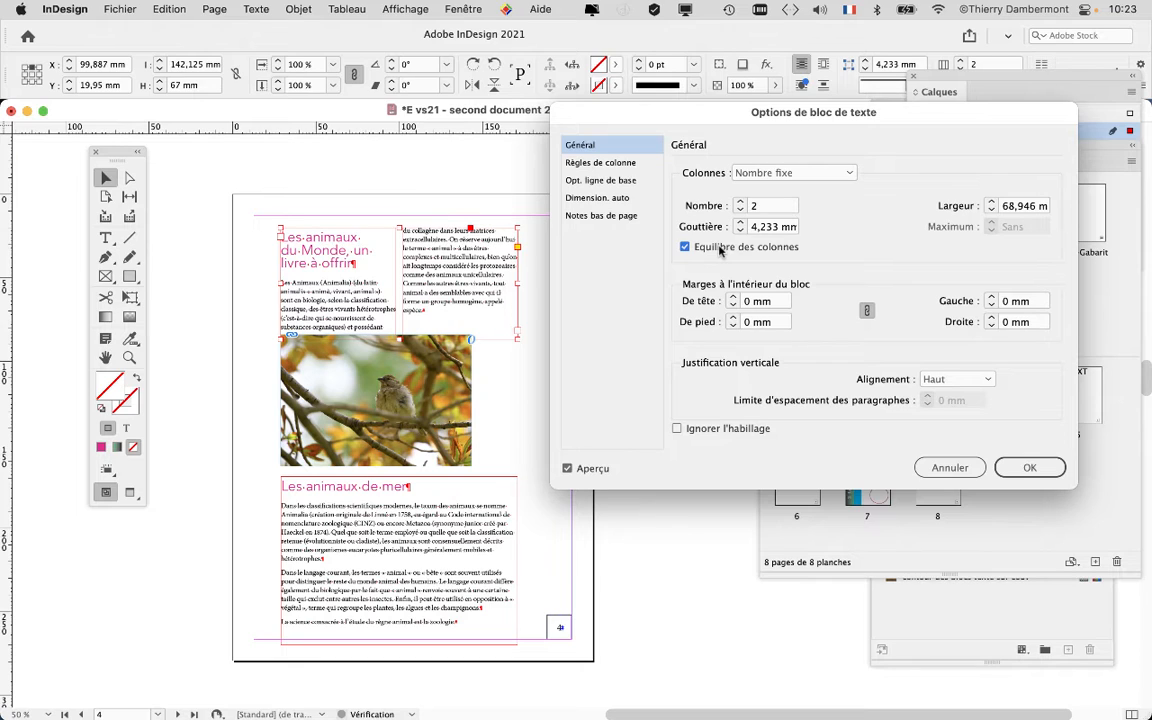
{"action": "left_click", "coordinate": [719, 250]}
{"action": "left_click", "coordinate": [719, 250]}
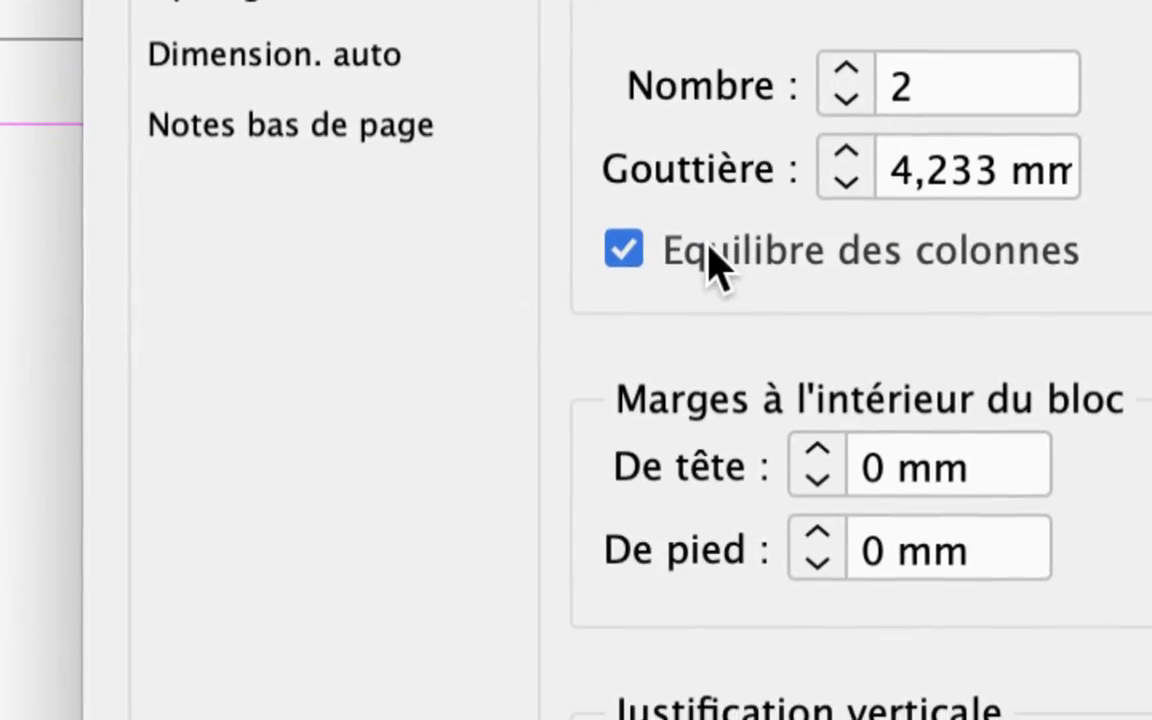
{"action": "left_click", "coordinate": [710, 258]}
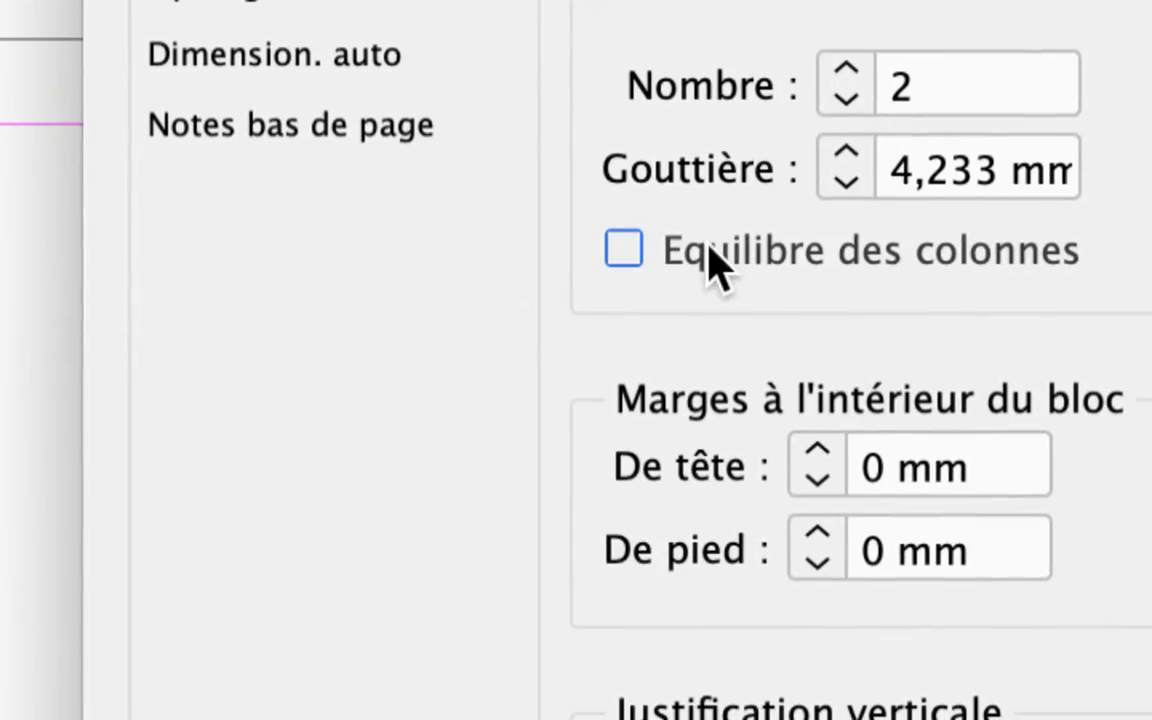
{"action": "left_click", "coordinate": [710, 258]}
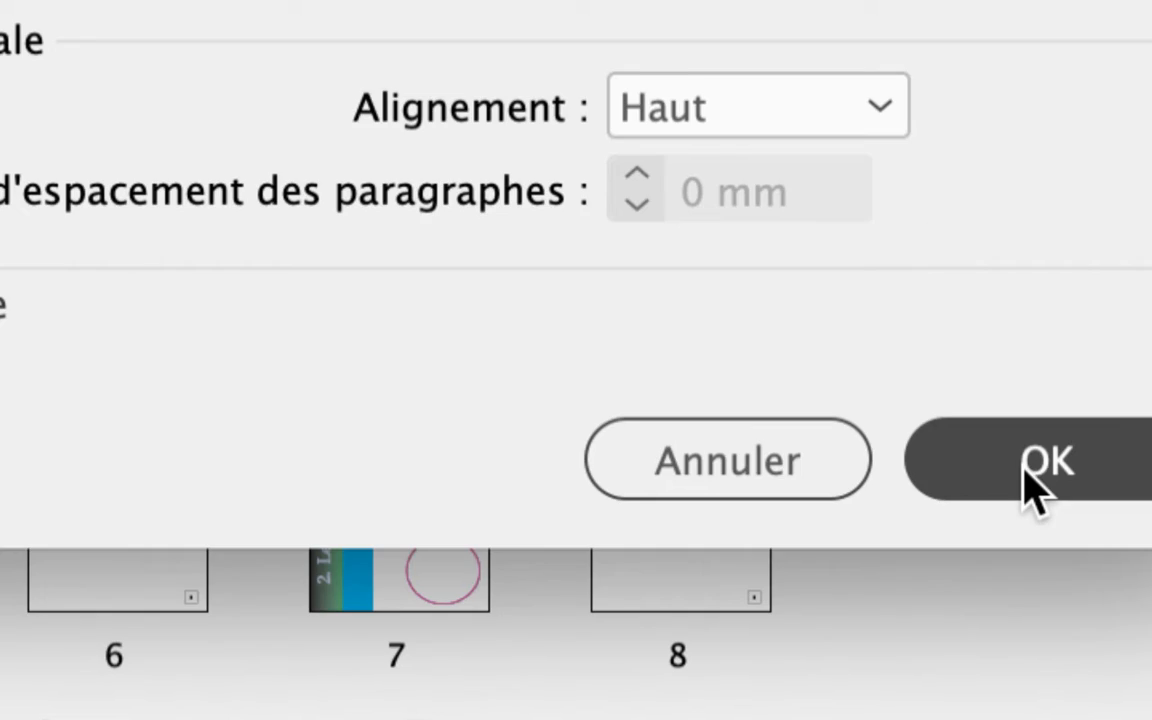
{"action": "left_click", "coordinate": [1035, 485]}
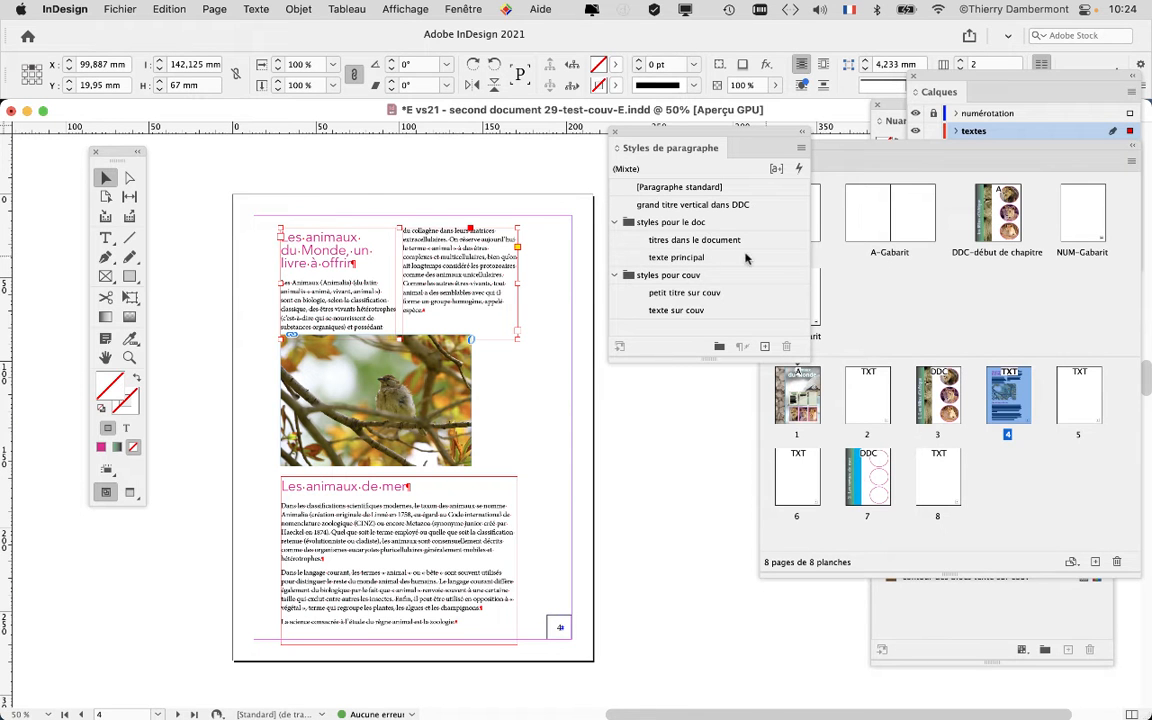
Rearrange the workspace around the page and display the object styles list, widened for longer style names
{"action": "left_click_drag", "start_coordinate": [660, 134], "coordinate": [688, 133]}
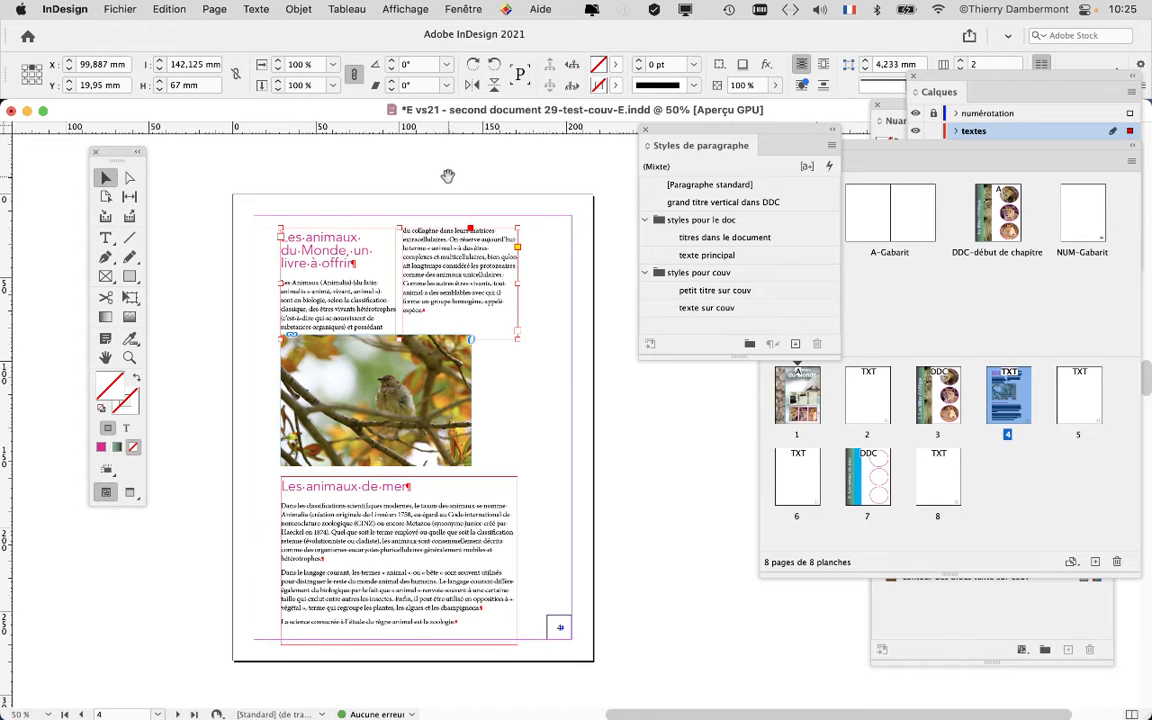
{"action": "left_click_drag", "start_coordinate": [432, 176], "coordinate": [285, 154]}
{"action": "left_click_drag", "start_coordinate": [111, 150], "coordinate": [82, 152]}
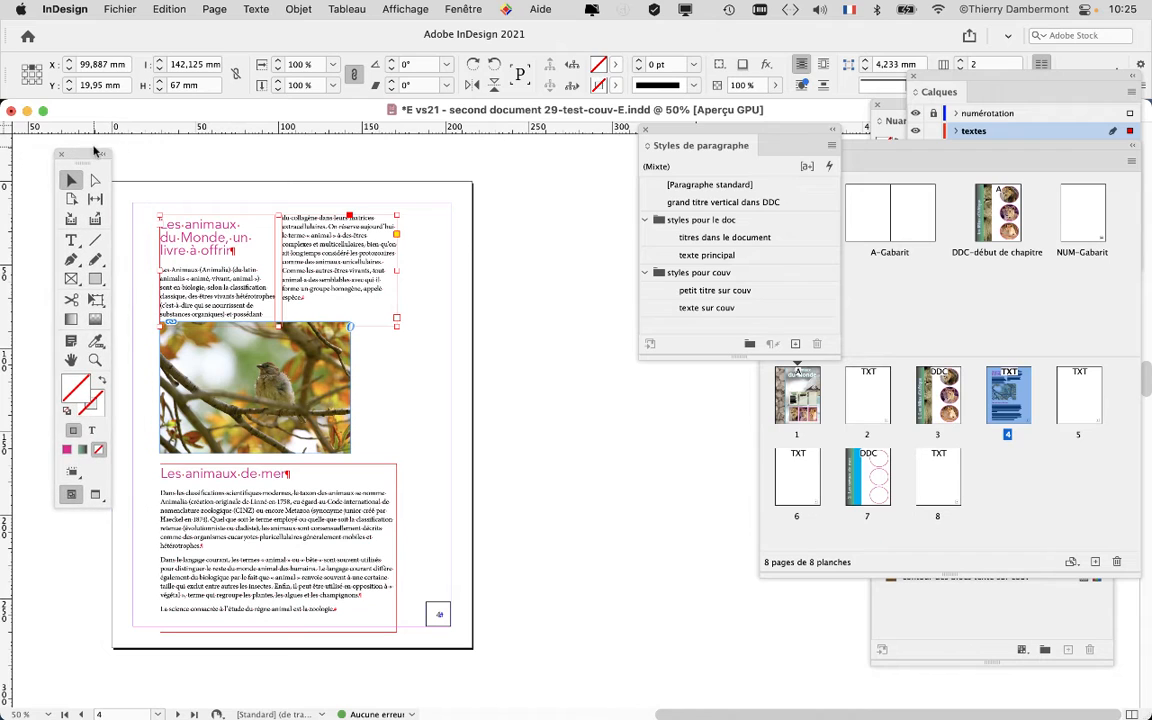
{"action": "left_click", "coordinate": [445, 10]}
{"action": "mouse_move", "coordinate": [507, 430]}
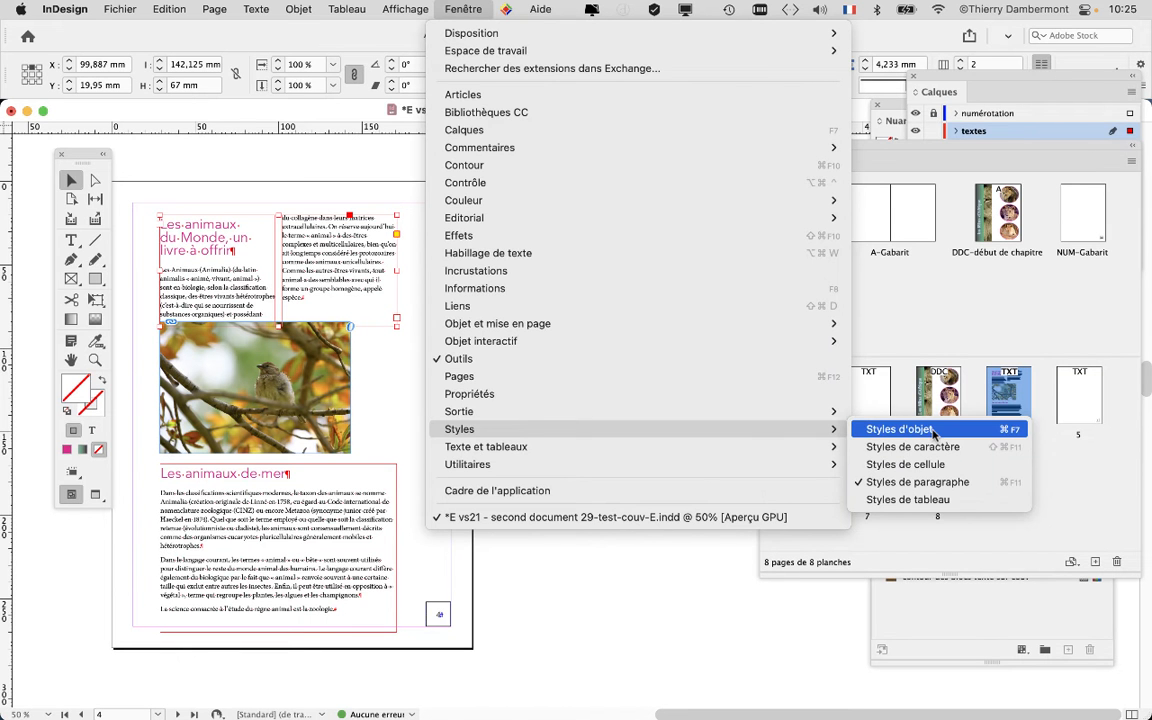
{"action": "left_click", "coordinate": [933, 429]}
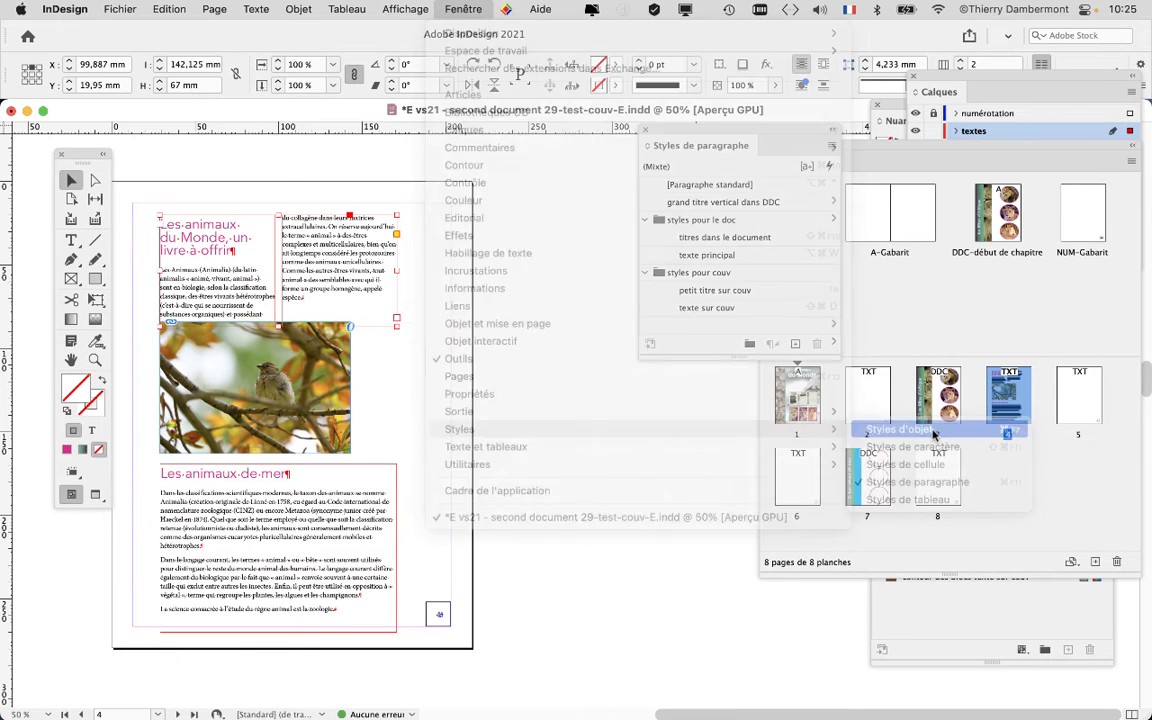
{"action": "left_click_drag", "start_coordinate": [350, 198], "coordinate": [555, 154]}
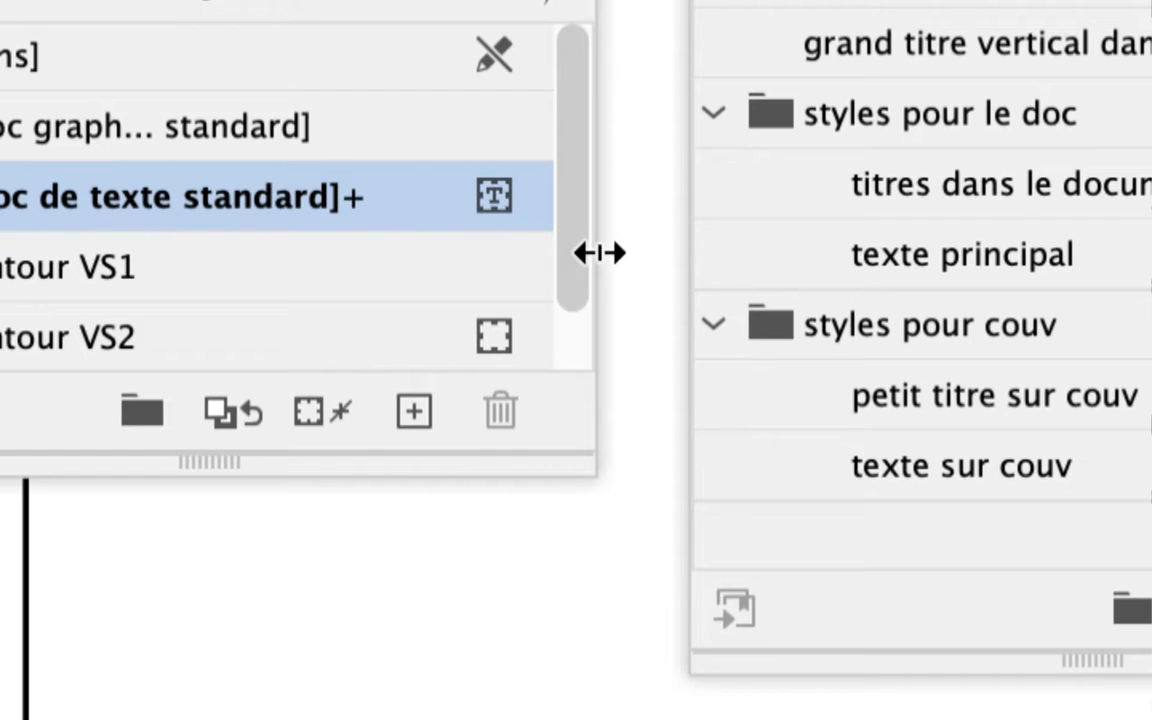
{"action": "left_click_drag", "start_coordinate": [600, 253], "coordinate": [810, 268]}
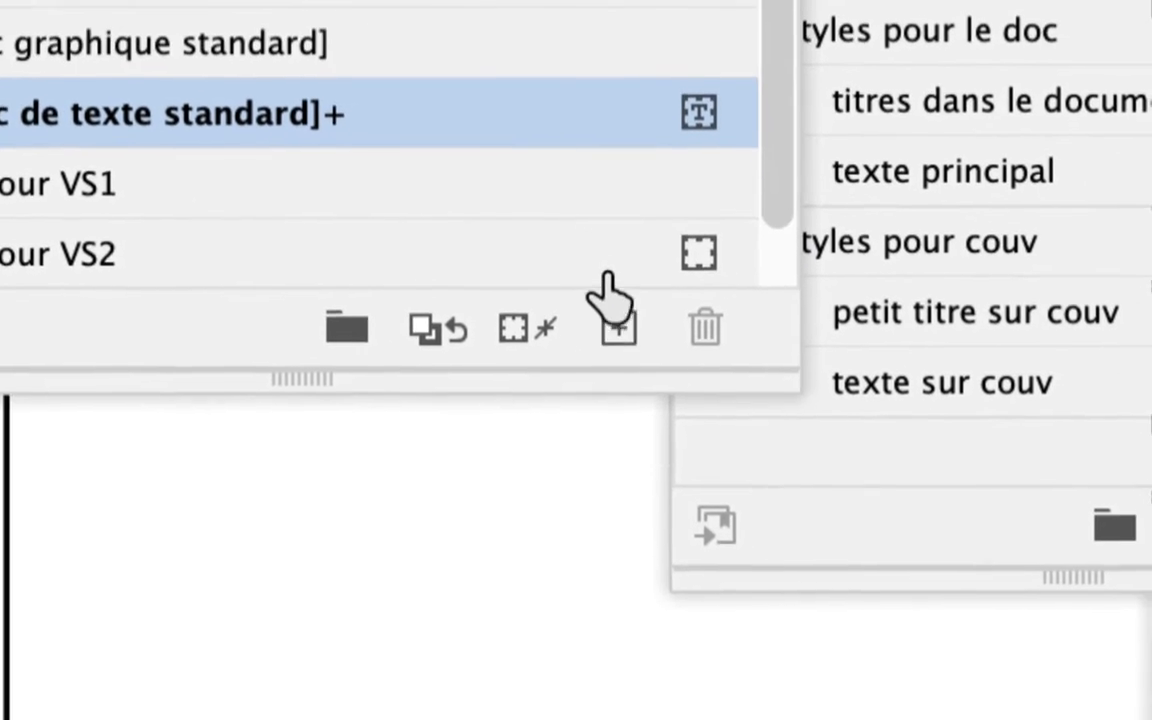
Create a new object style from the selected two-column text frame and apply it to that frame
{"action": "left_click", "coordinate": [620, 328]}
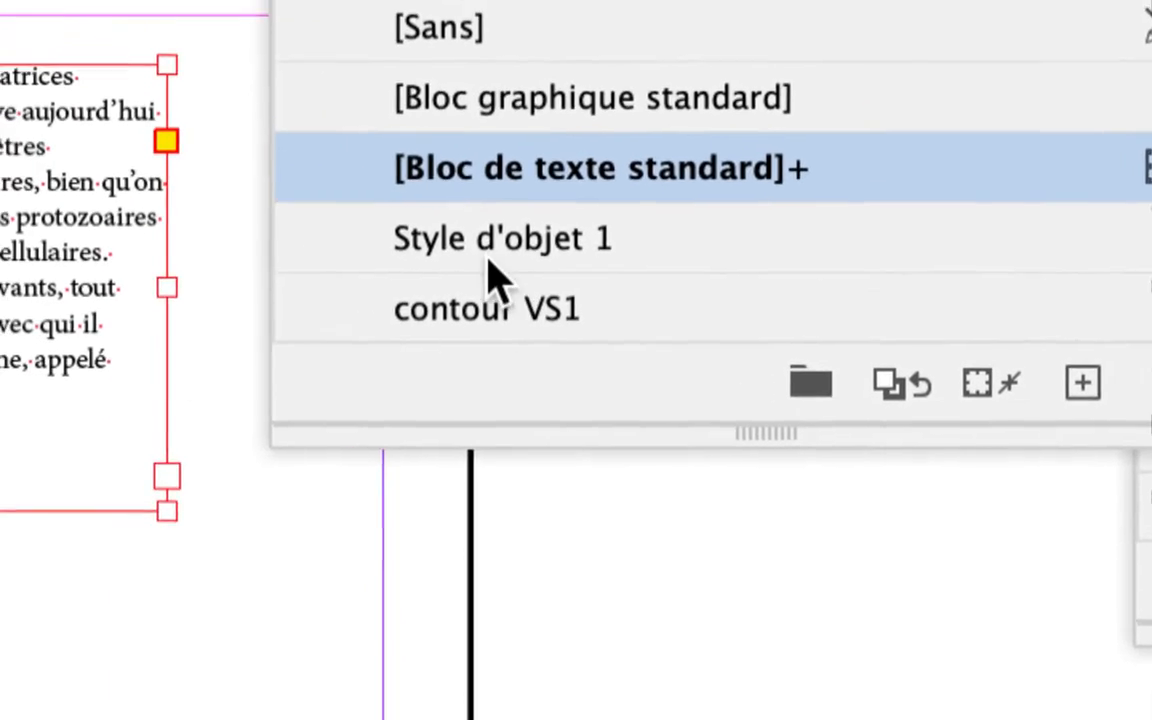
{"action": "left_click", "coordinate": [486, 251]}
{"action": "left_click", "coordinate": [530, 247], "text": "alt"}
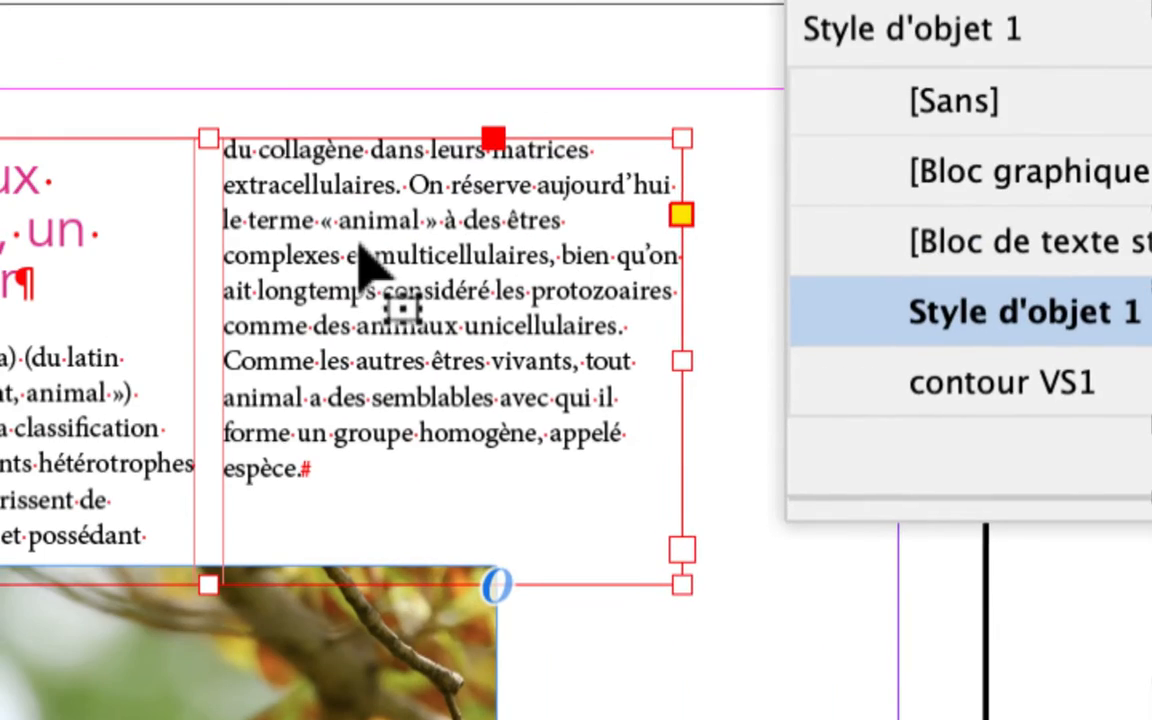
Rename the new object style as "bloc double colonne dans doc"
{"action": "left_click", "coordinate": [1032, 311]}
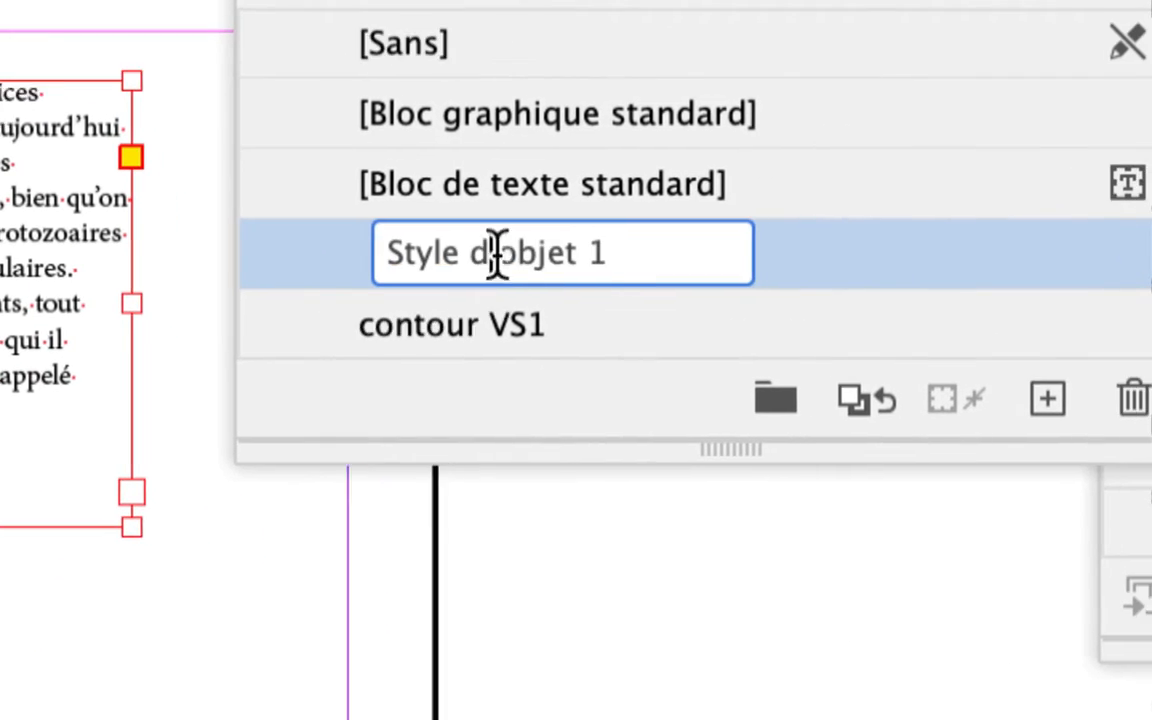
{"action": "left_click_drag", "start_coordinate": [614, 256], "coordinate": [318, 255]}
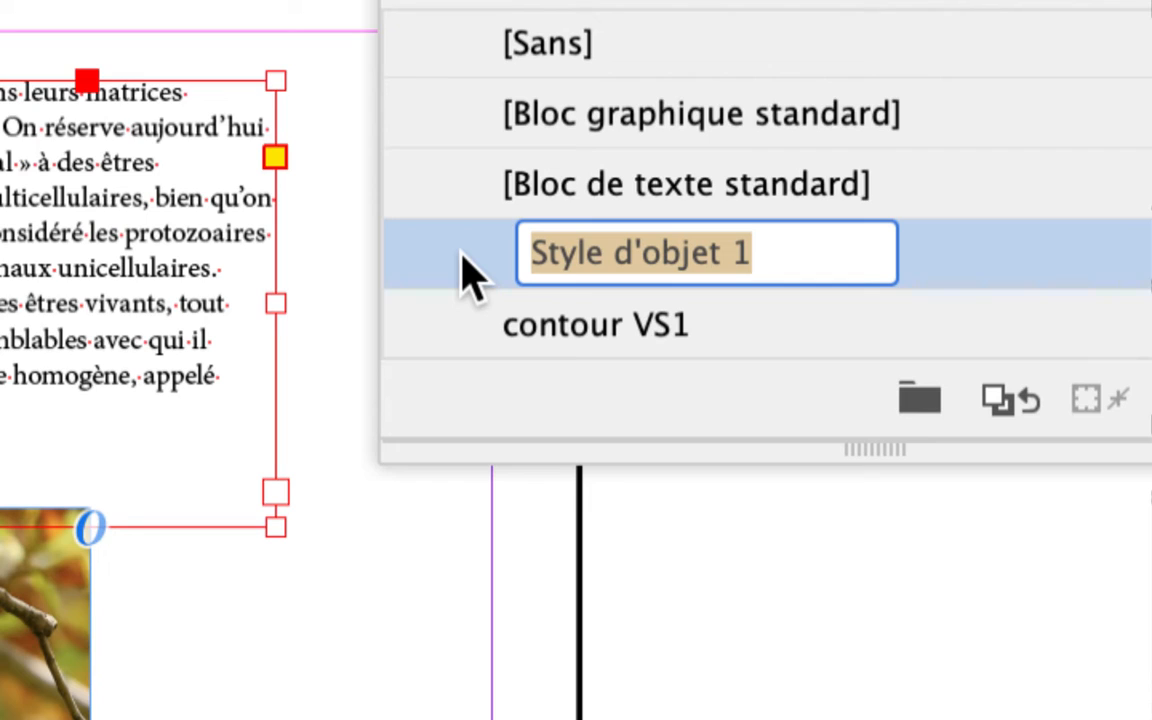
{"action": "type", "text": "bl"}
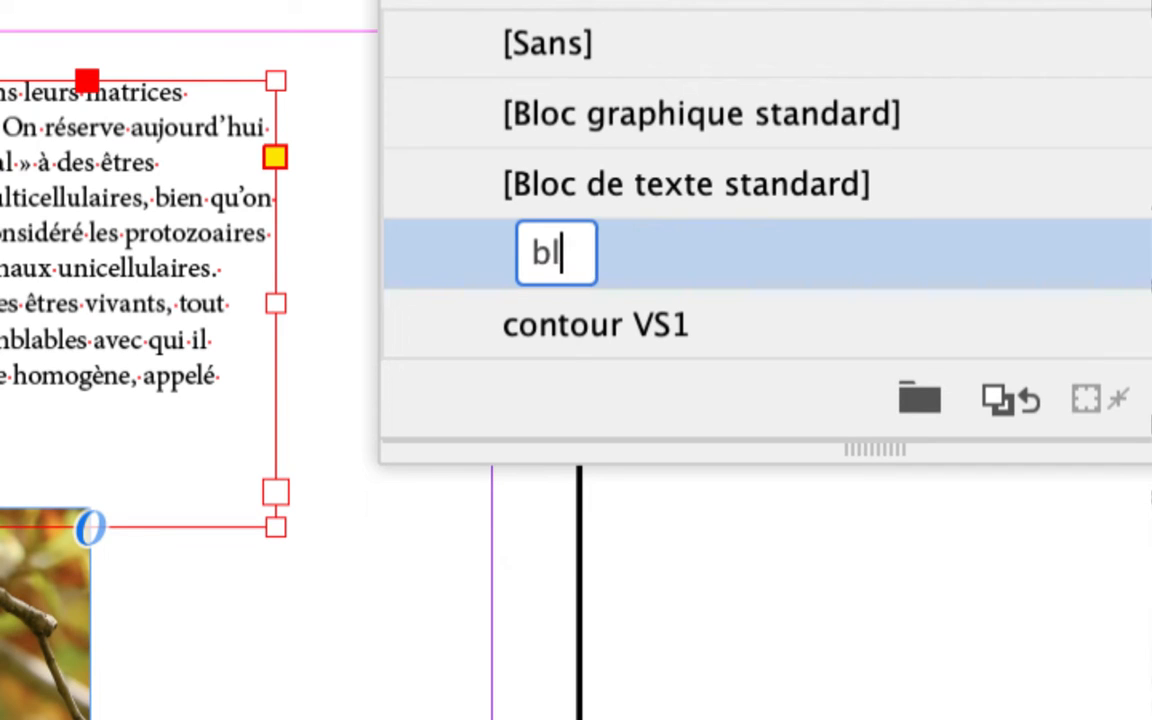
{"action": "type", "text": "oc double colonne "}
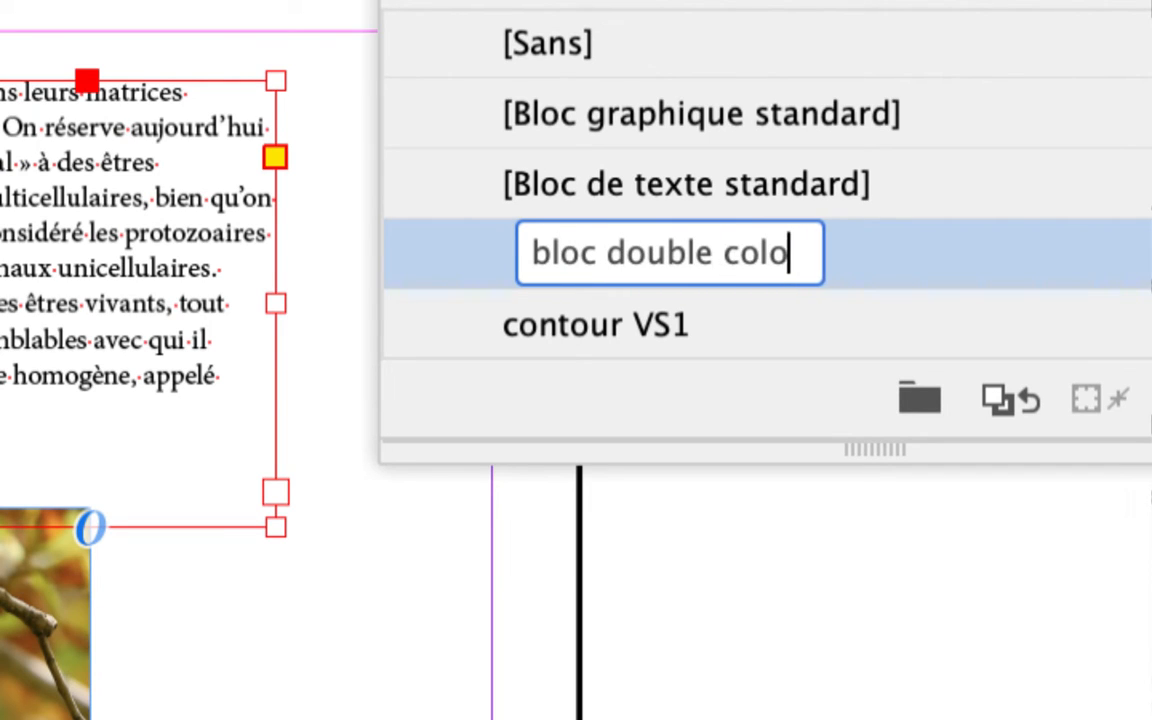
{"action": "type", "text": "dans doc"}
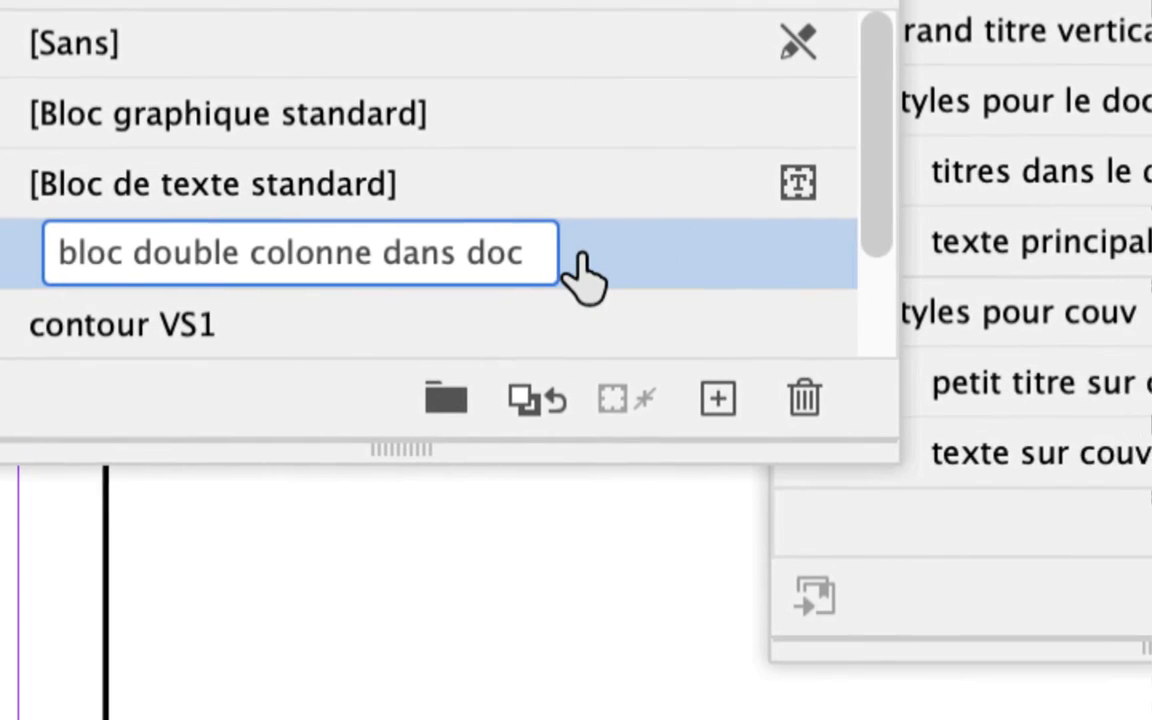
{"action": "key", "text": "Return"}
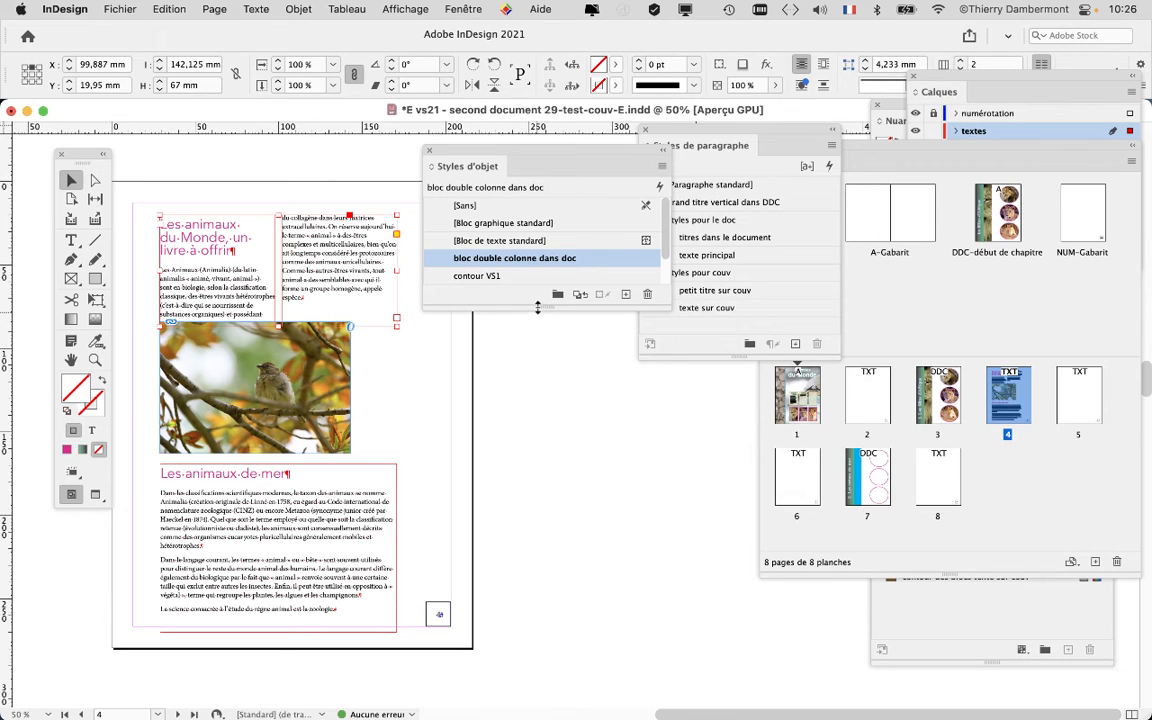
Lengthen the object styles list and apply "bloc double colonne dans doc" to the "Les animaux de mer" text frame
{"action": "left_click_drag", "start_coordinate": [537, 308], "coordinate": [535, 360]}
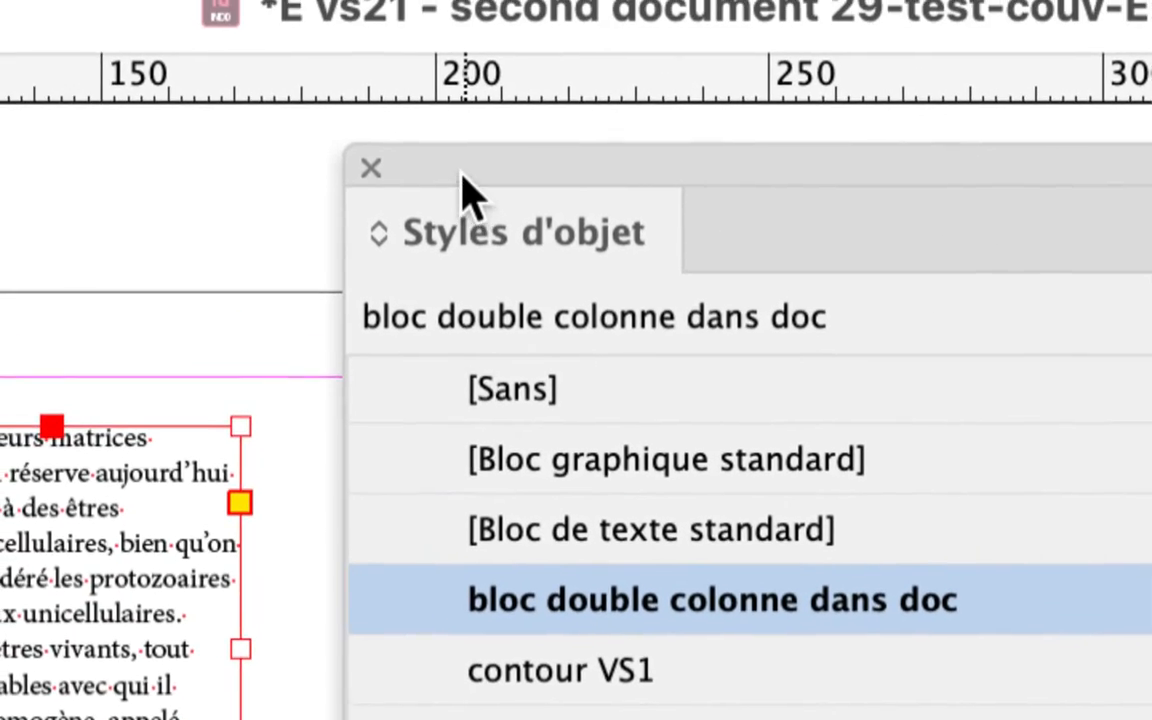
{"action": "left_click_drag", "start_coordinate": [461, 172], "coordinate": [450, 290]}
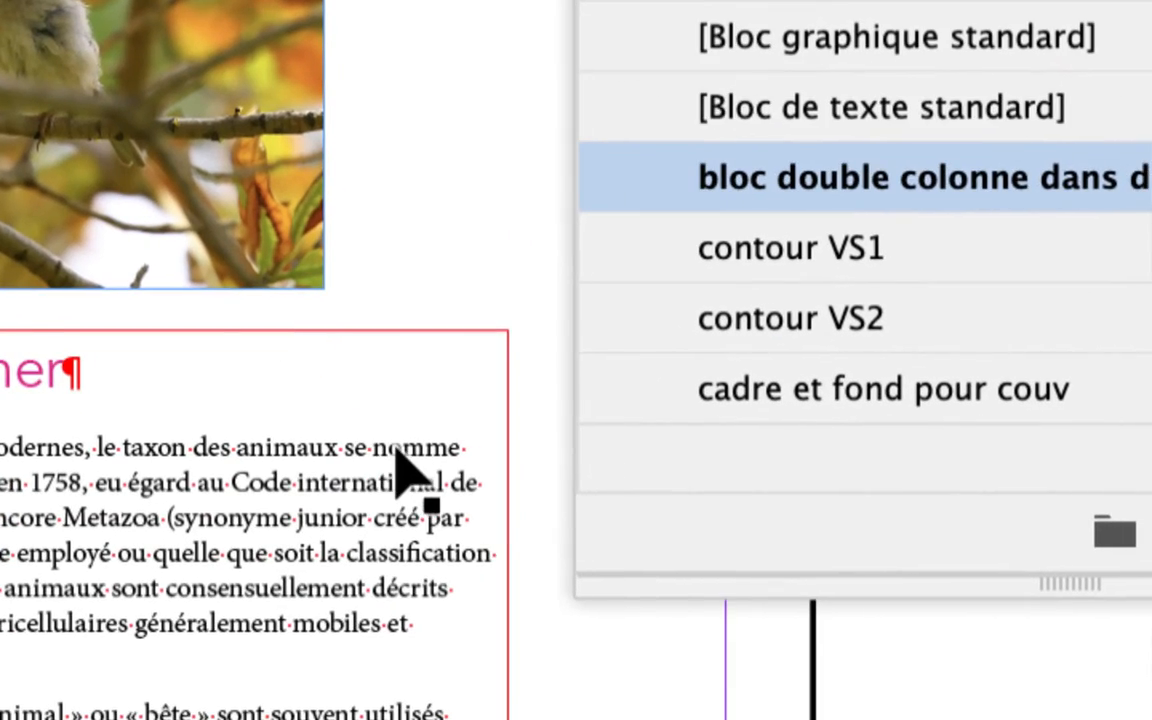
{"action": "left_click", "coordinate": [393, 449]}
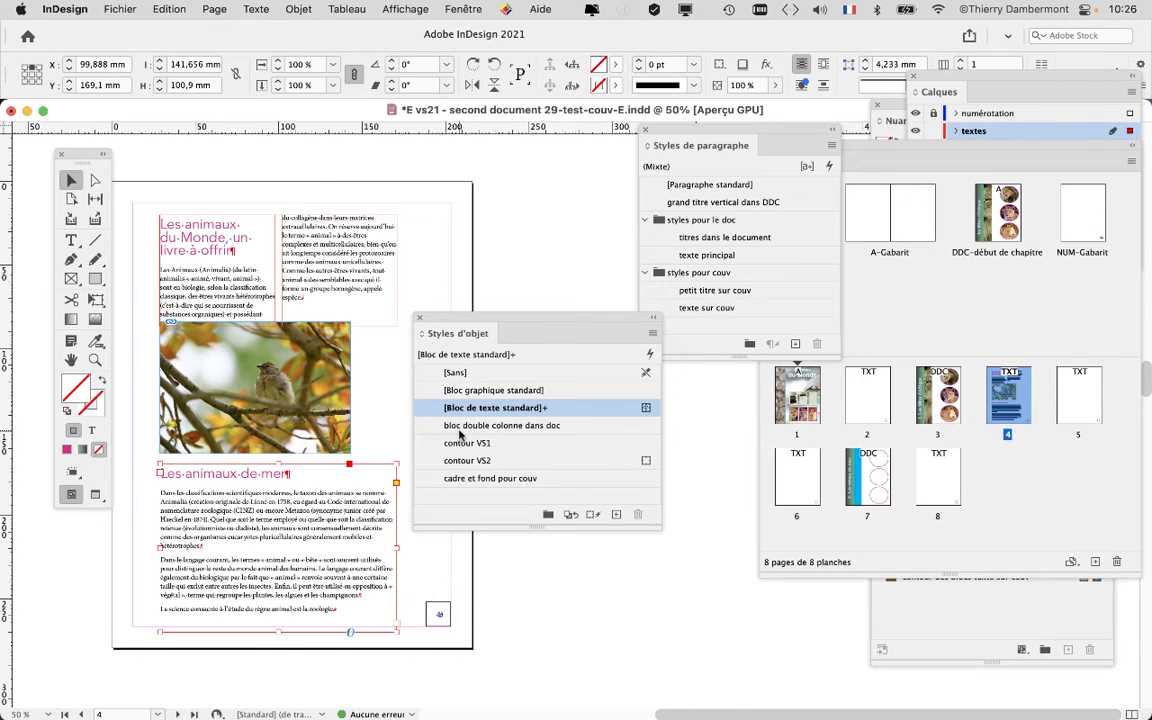
{"action": "left_click", "coordinate": [460, 428]}
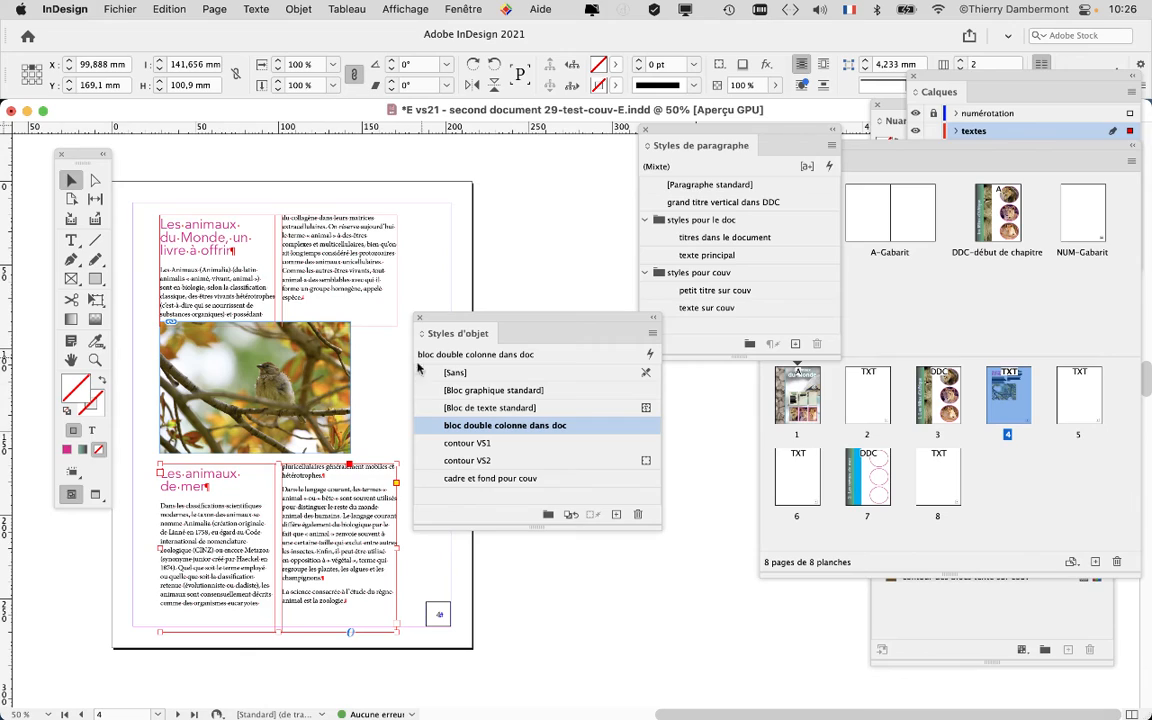
{"action": "left_click_drag", "start_coordinate": [450, 318], "coordinate": [482, 148]}
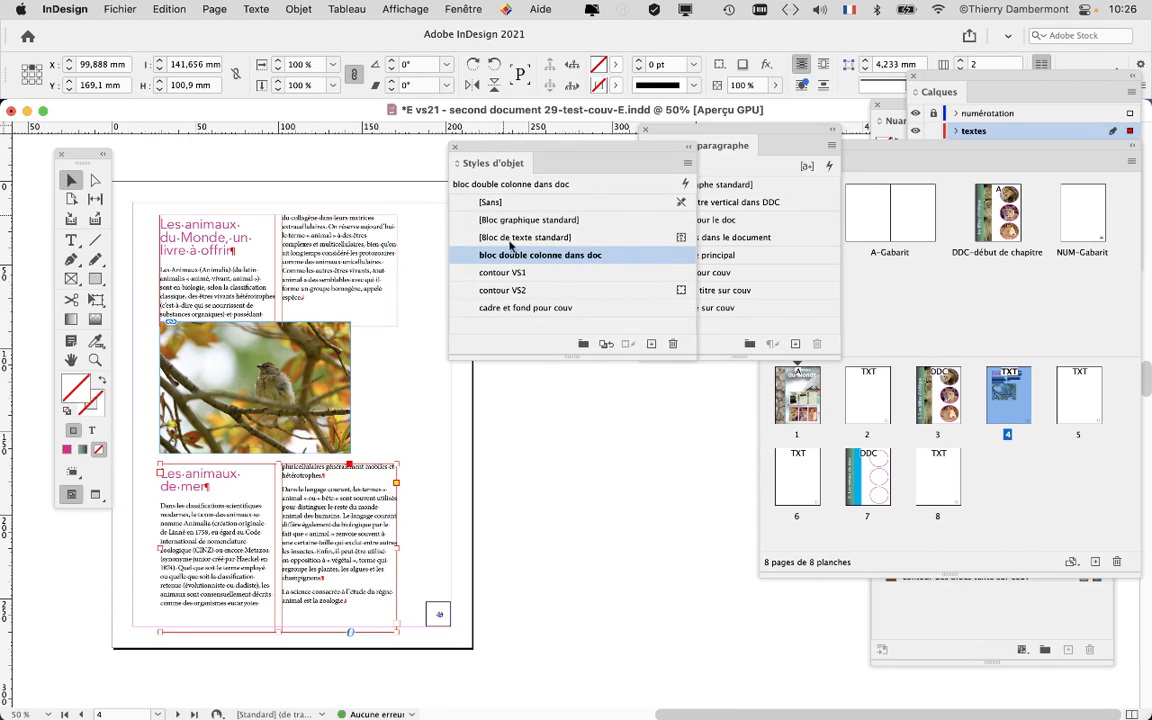